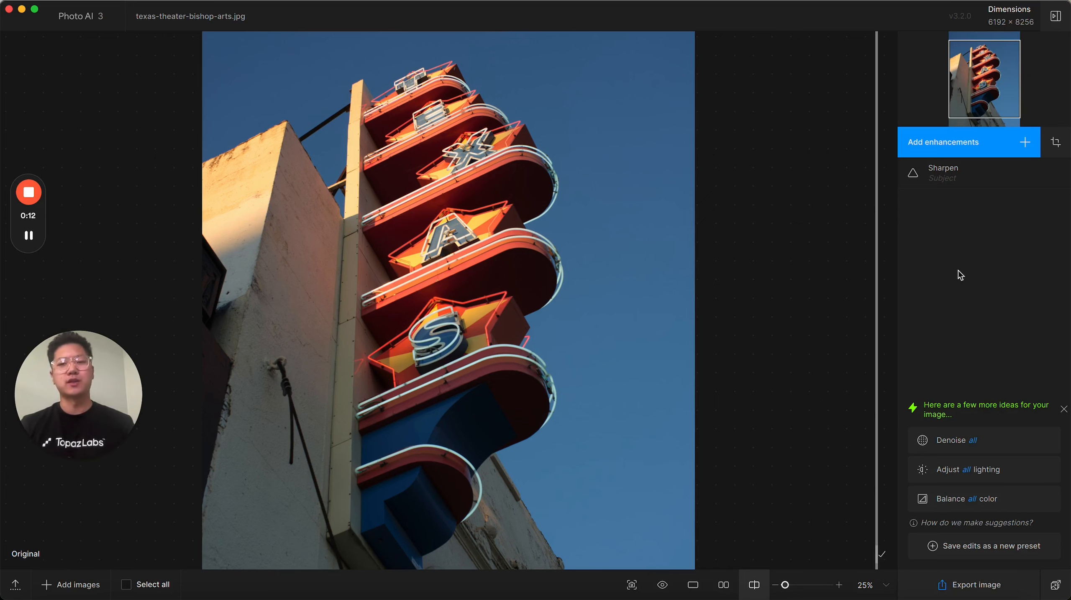
Open the Sharpen settings and compare the original with the sharpened result at 100% around the sign's letter S
click(992, 174)
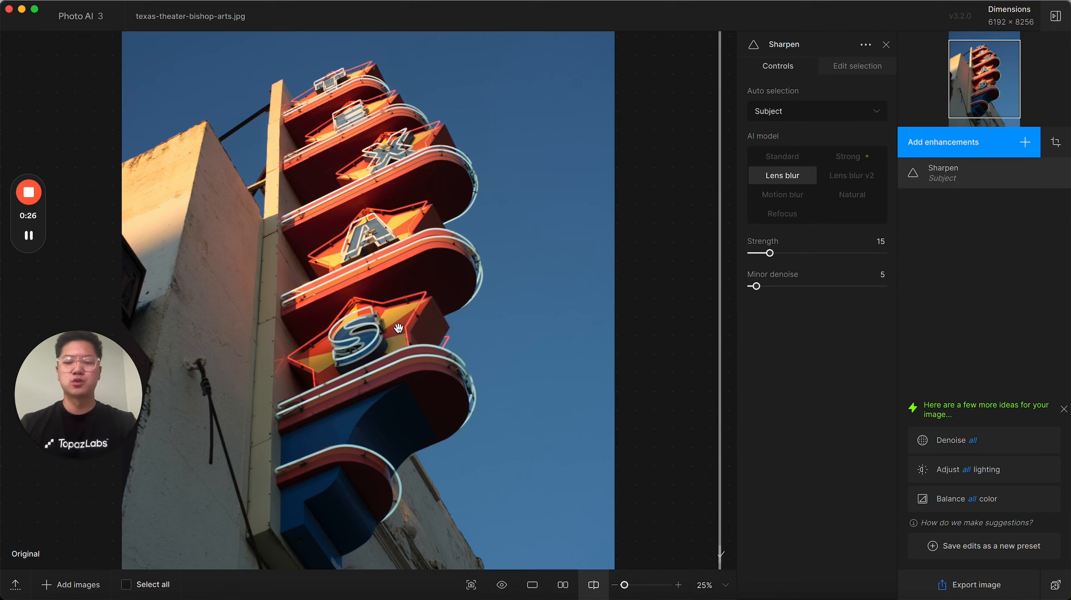
scroll(398, 328, up, 3)
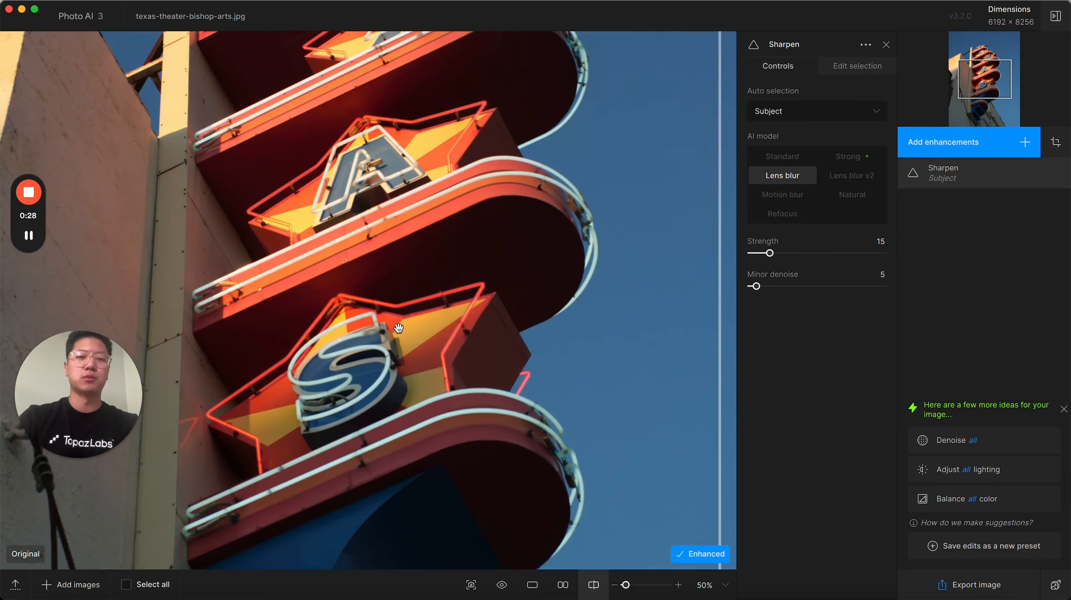
scroll(399, 327, up, 1)
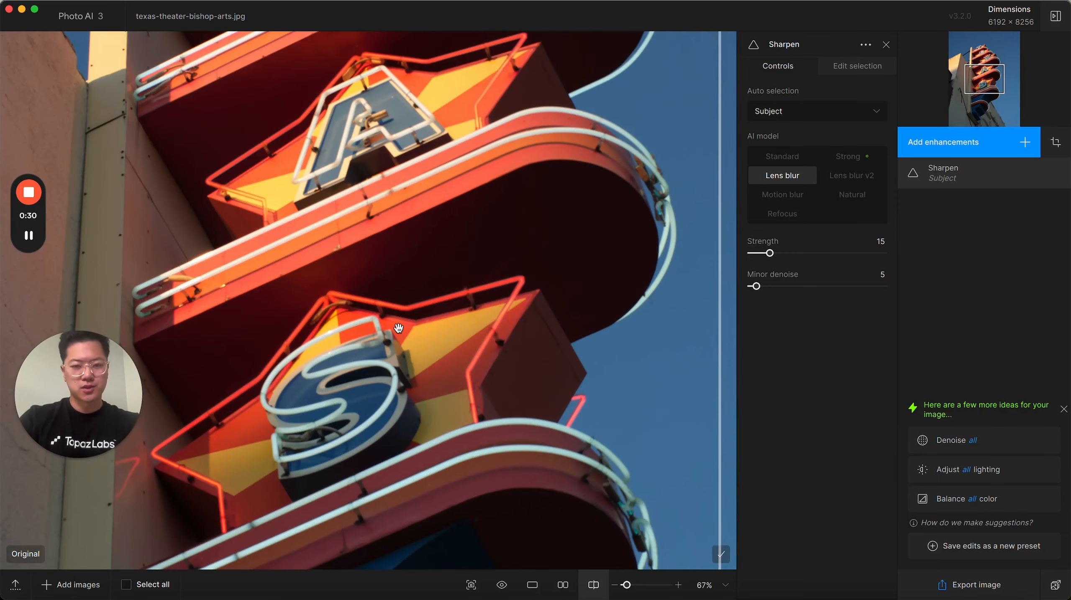
scroll(399, 328, up, 1)
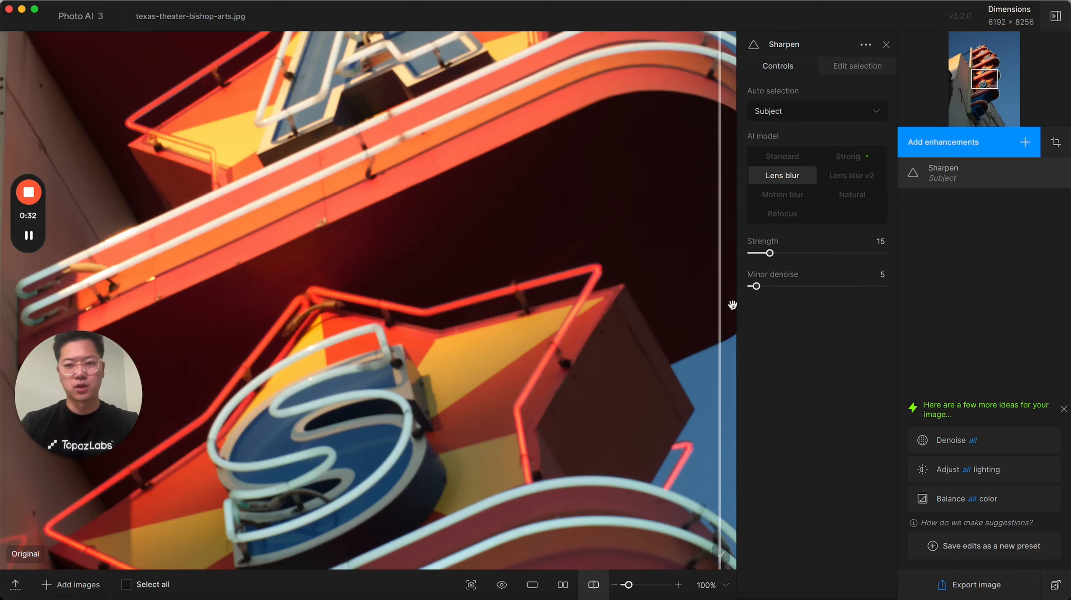
drag(732, 305, 23, 298)
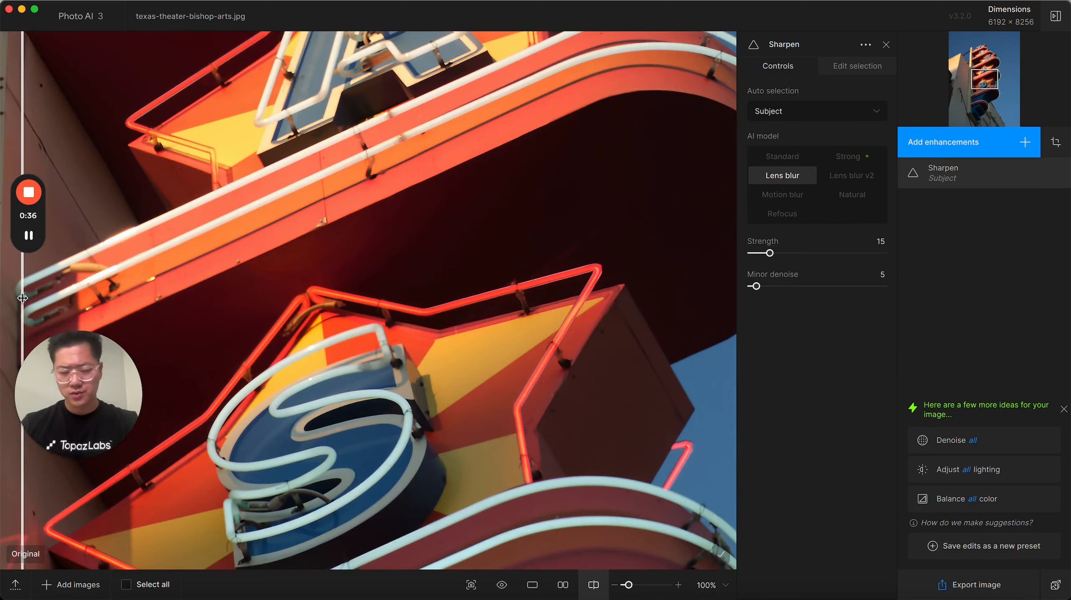
Set the Lens blur sharpening strength to 72 and switch the AI model to Lens blur v2, comparing each result with the original
click(848, 254)
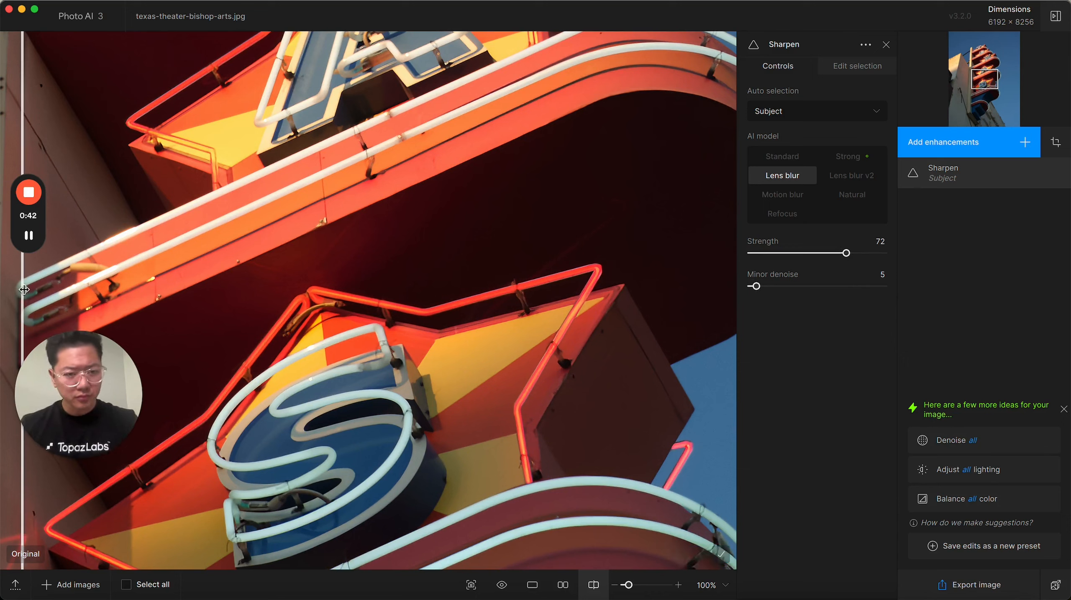
mouse_move(24, 289)
mouse_down()
mouse_move(733, 280)
mouse_move(31, 286)
mouse_up()
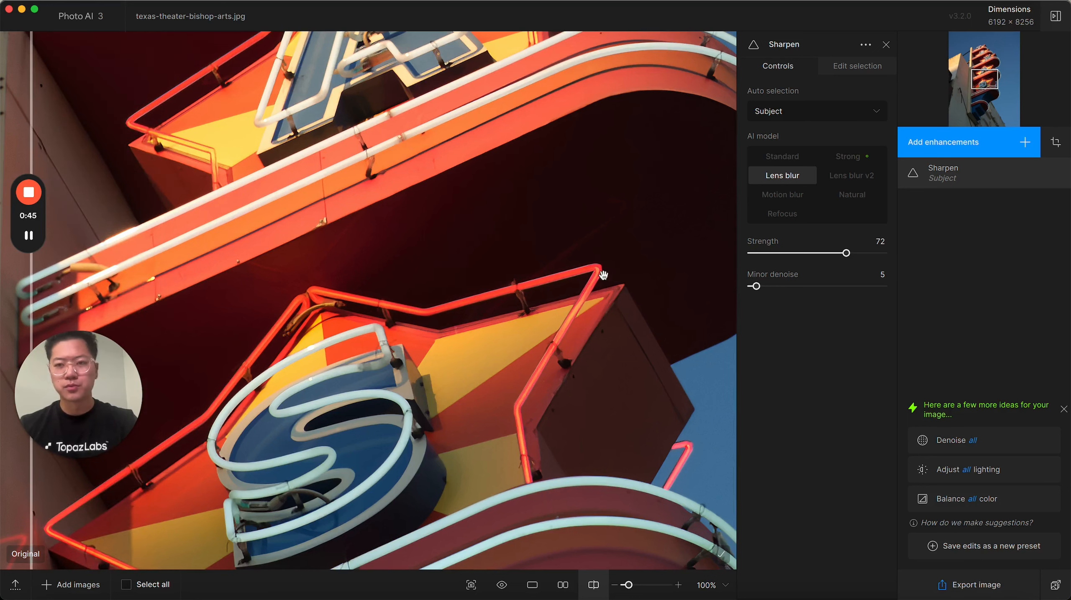
click(852, 181)
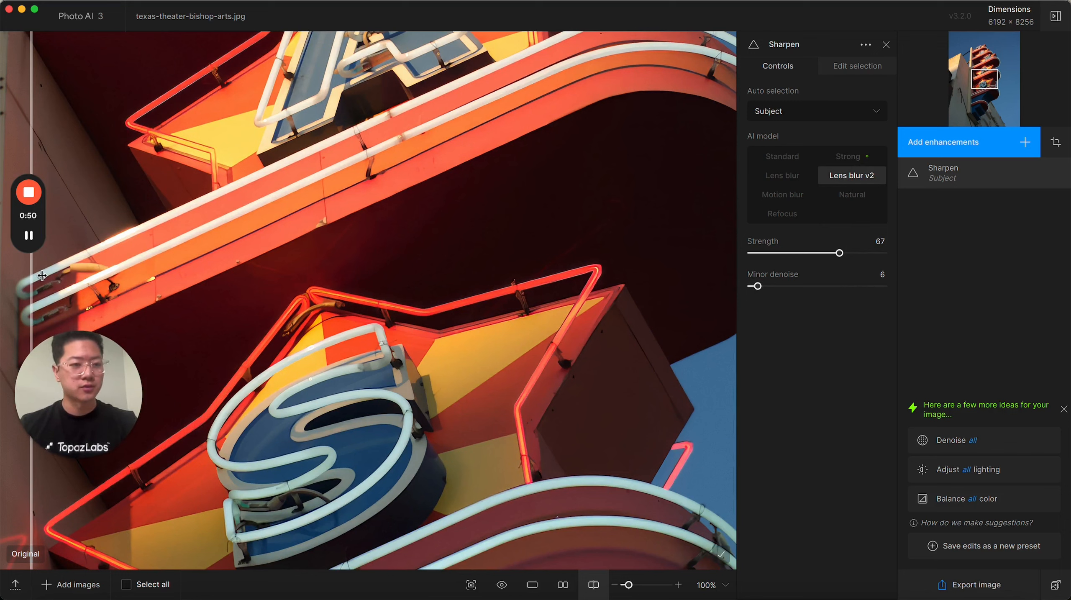
drag(30, 277, 13, 294)
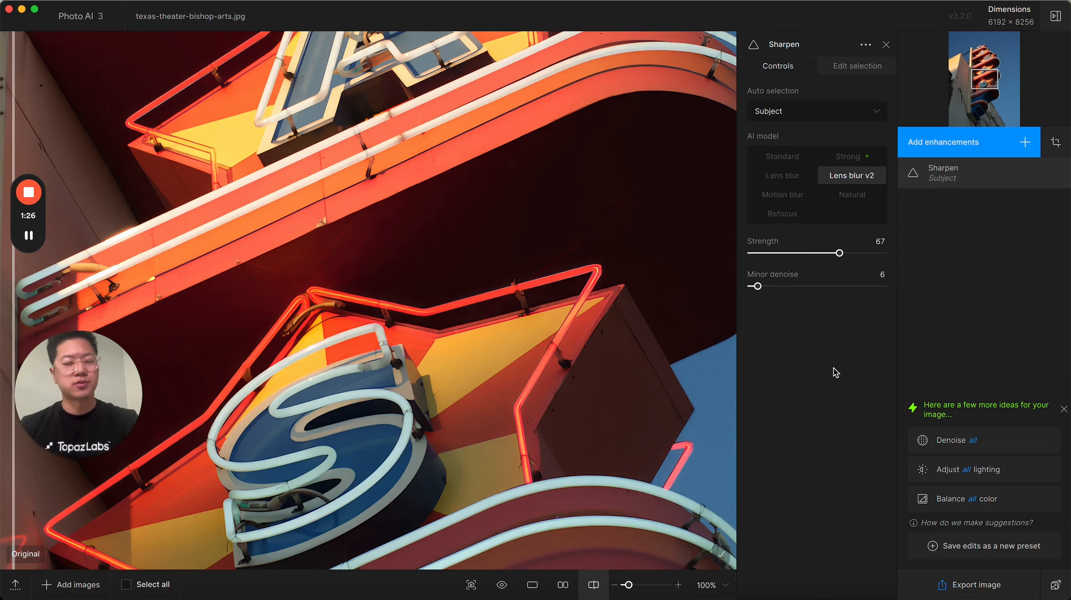
Try the Natural and Refocus sharpening models on the area around the letter A and return to Lens blur v2
drag(390, 88, 445, 408)
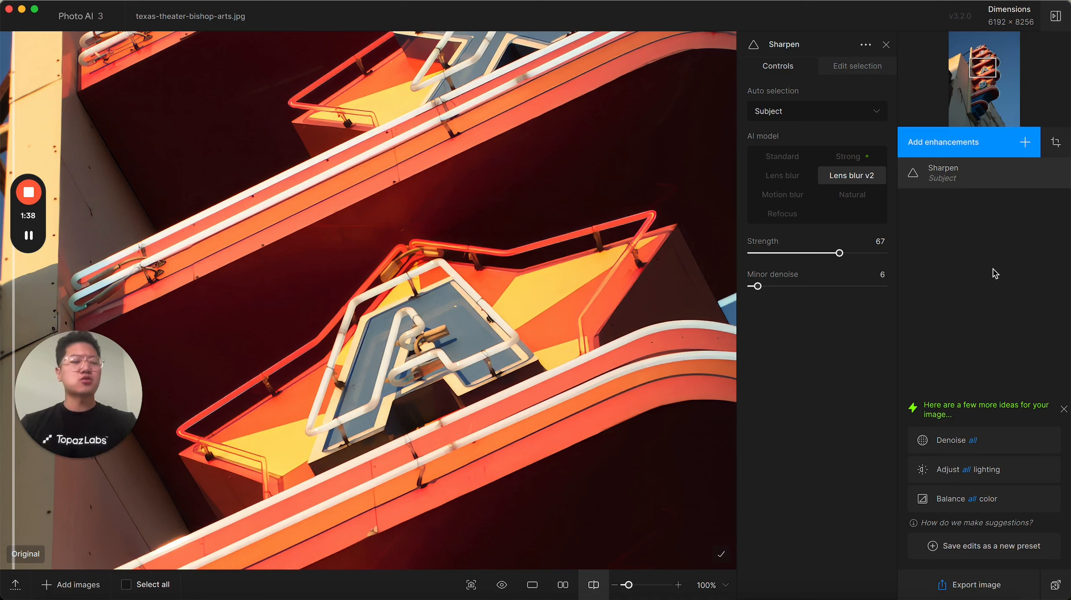
click(860, 199)
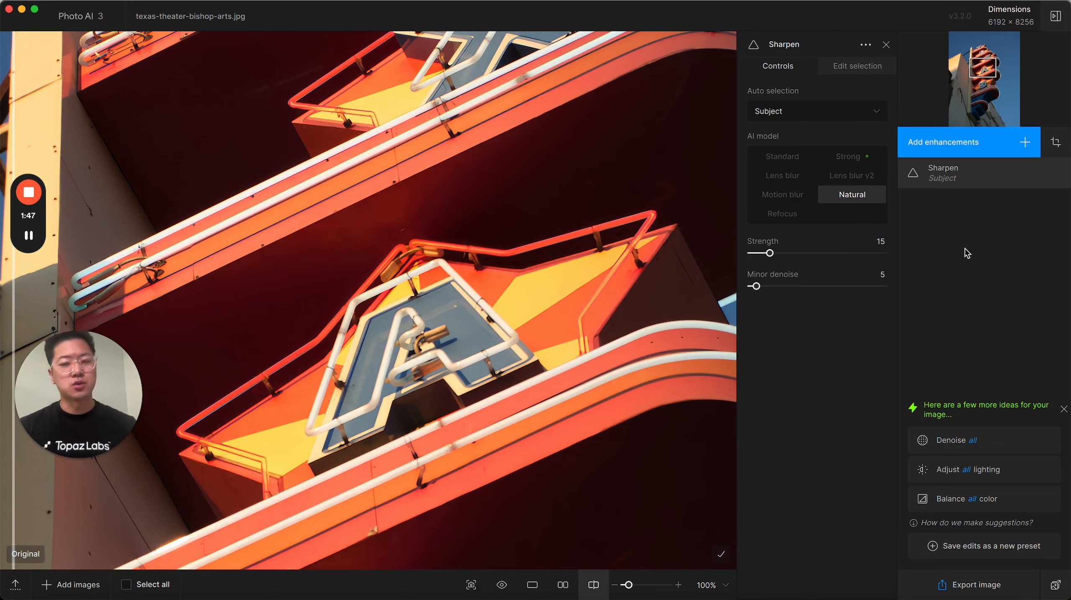
click(798, 214)
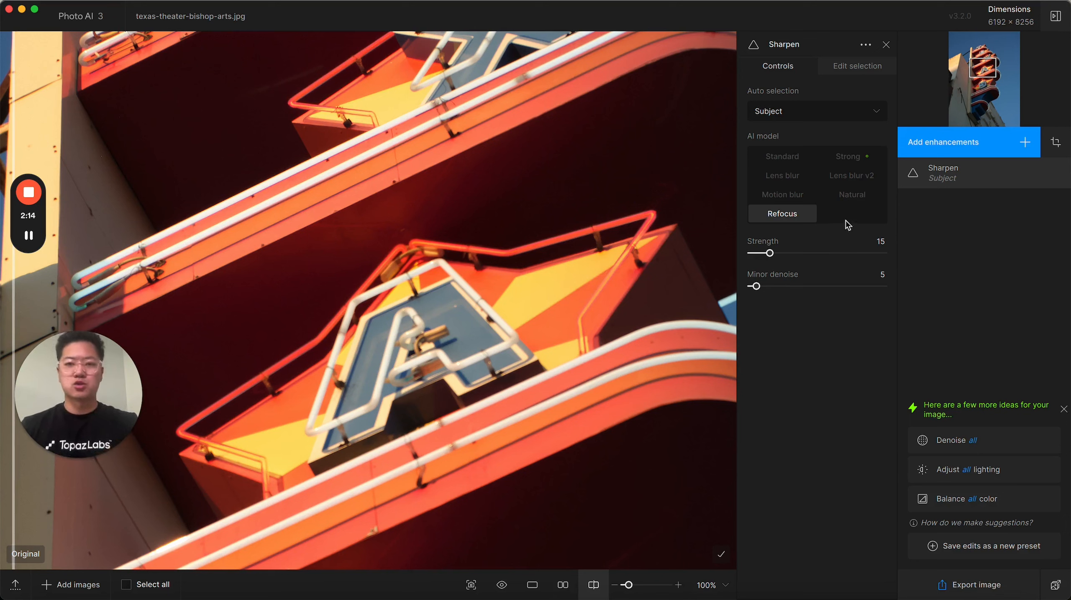
click(863, 175)
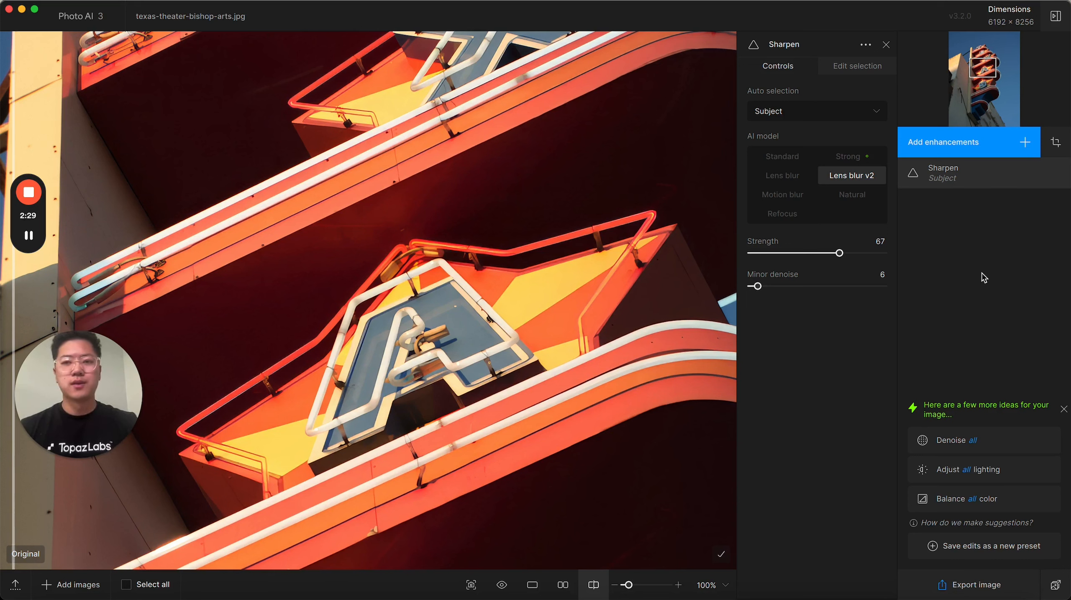
Review the Autopilot Sharpen and Personalization preferences and close them without changing anything
click(63, 1)
click(88, 31)
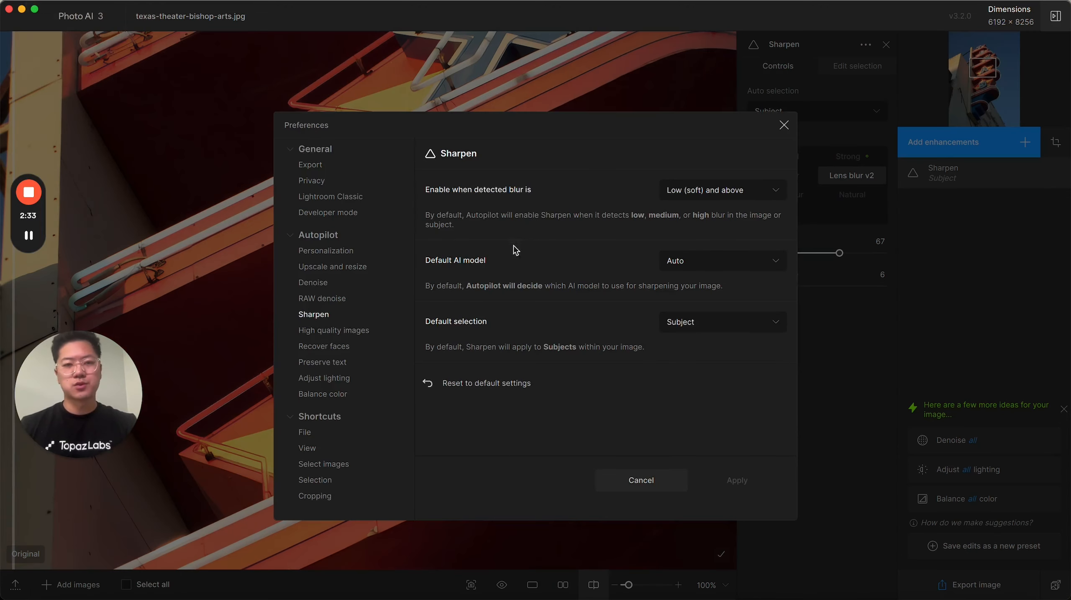
click(337, 254)
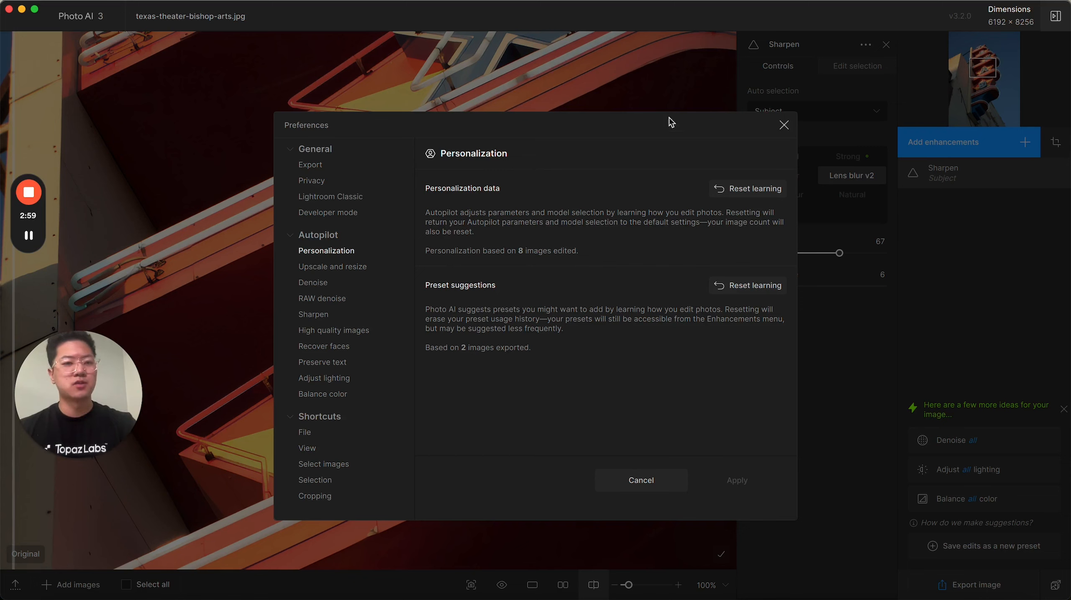
click(784, 126)
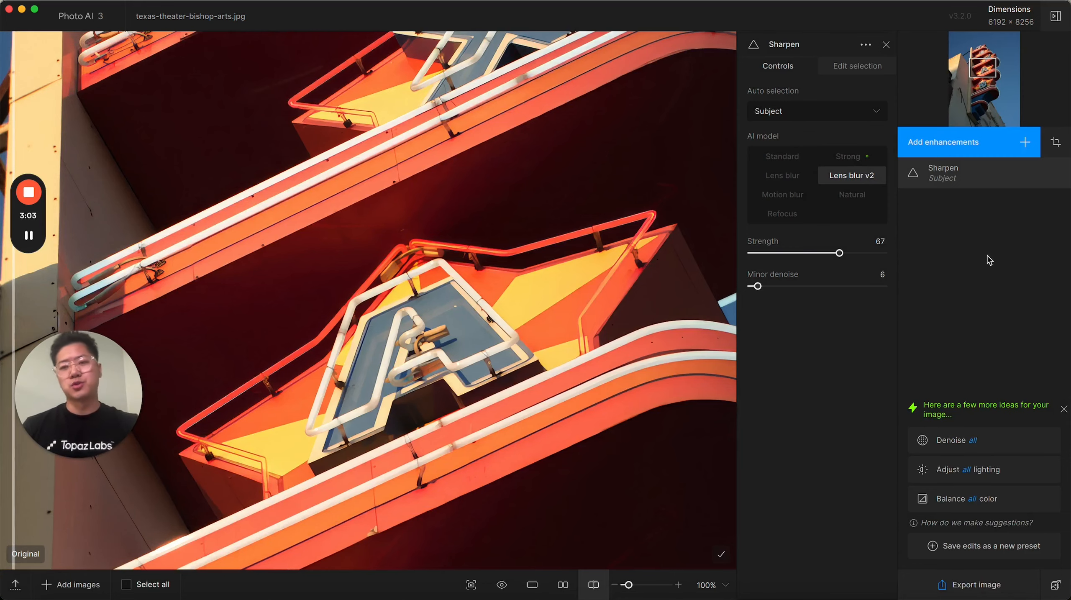
Try the Strong sharpening model, switch back to Lens blur v2 and set its strength to 26
click(862, 160)
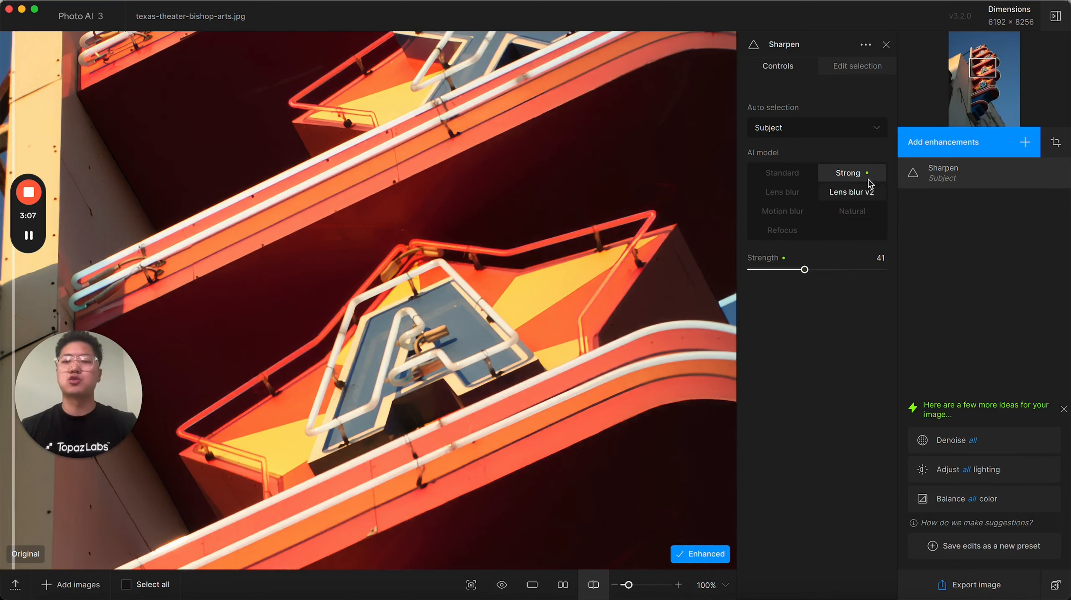
click(862, 192)
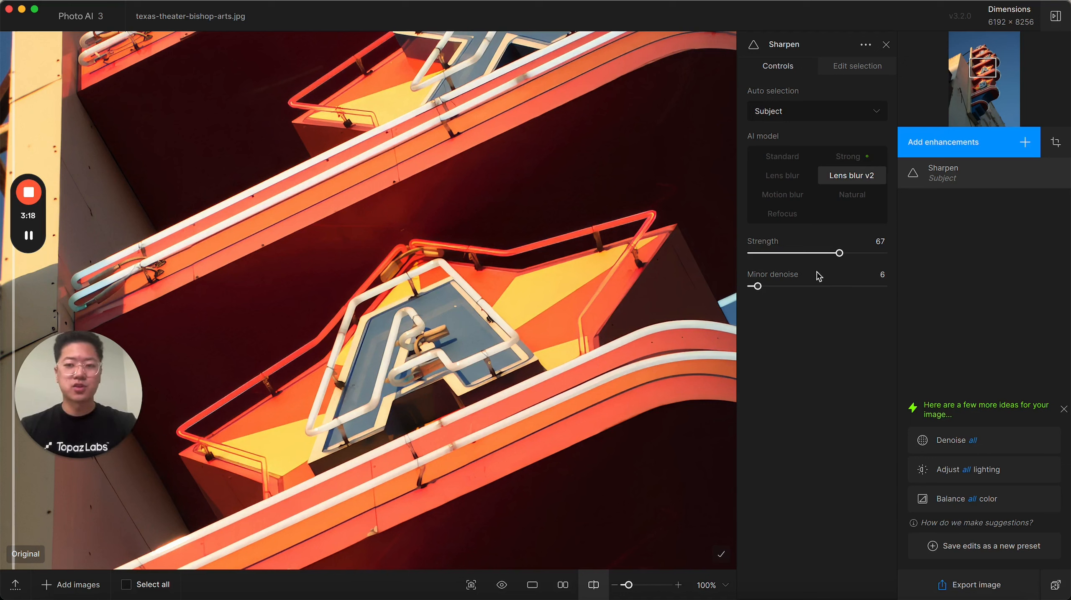
click(784, 253)
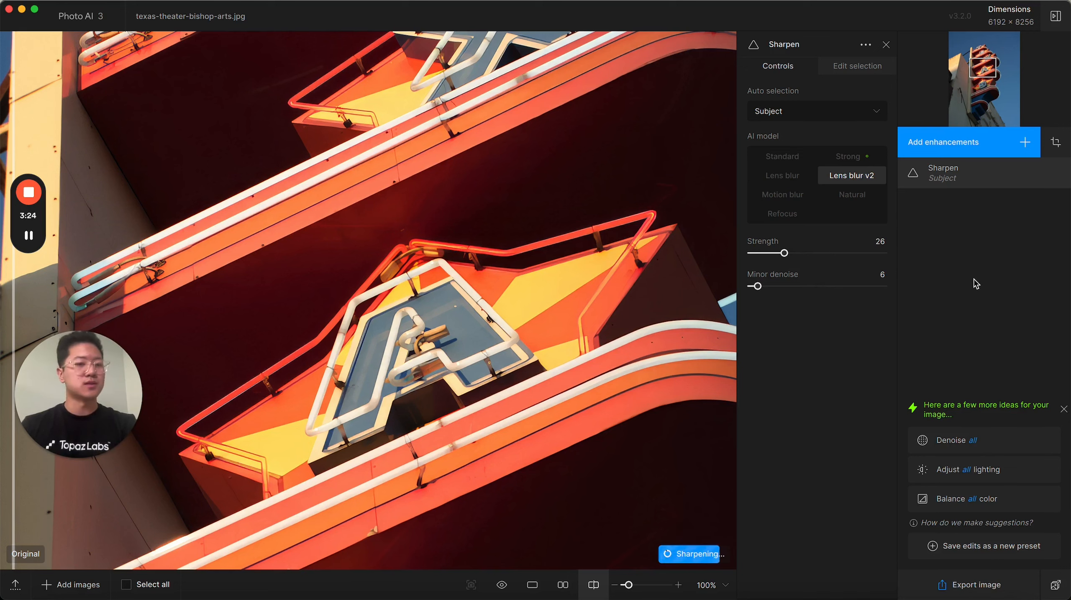
Export the theater sign photo to its original folder with the -topaz suffix, preserving the input format
click(975, 584)
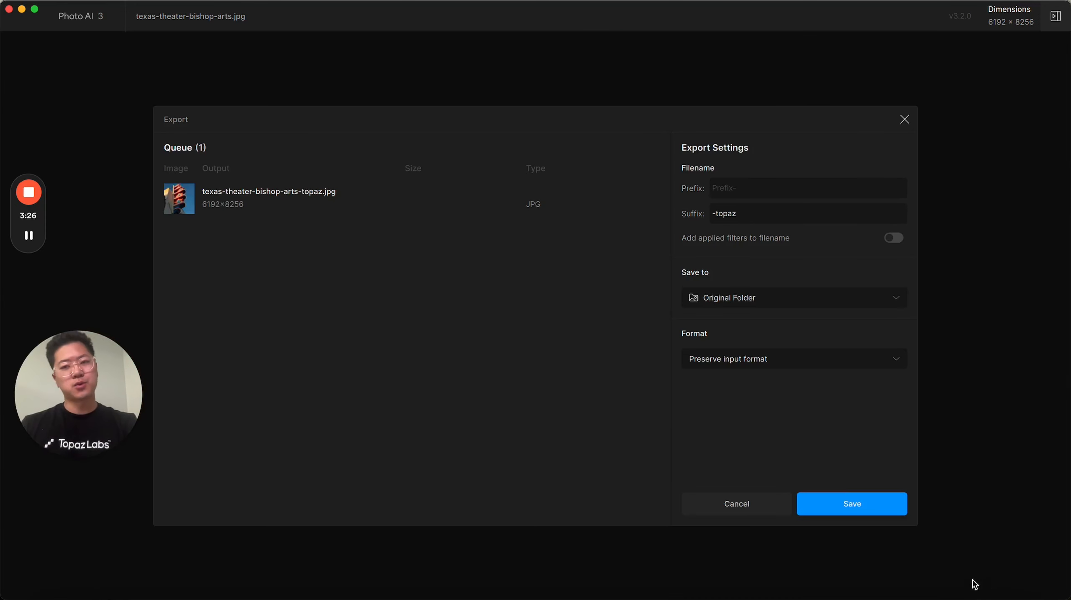
click(861, 505)
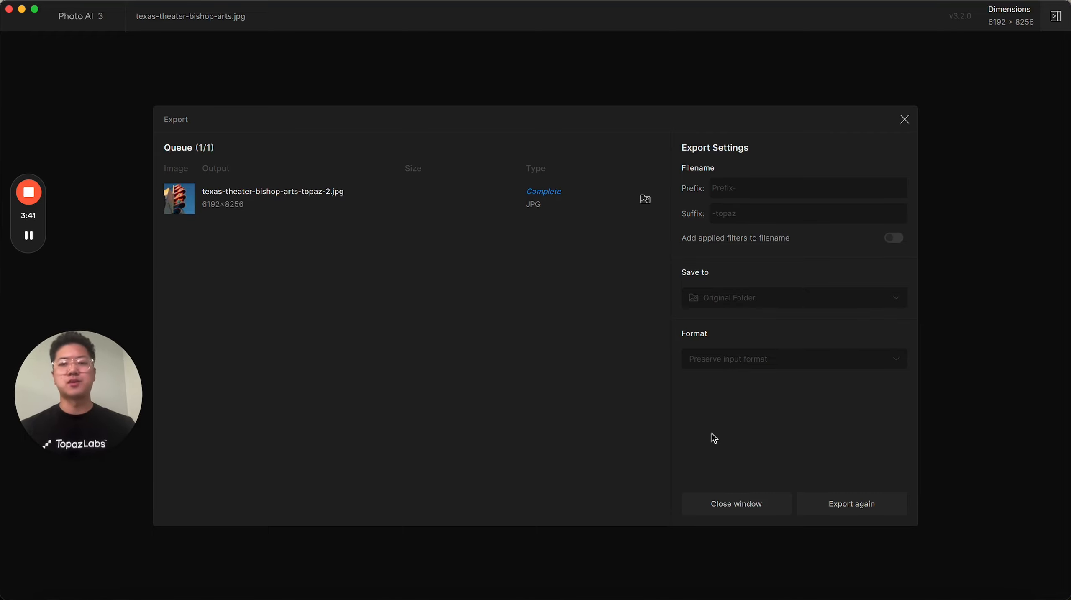
click(903, 121)
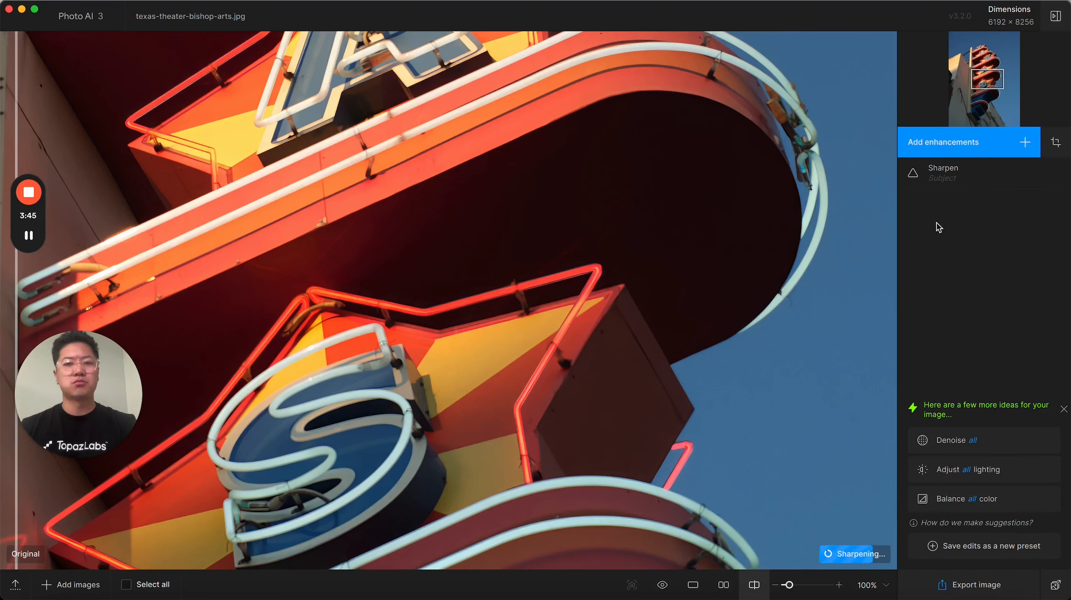
Reopen the Sharpen settings and set the Lens blur v2 strength to 63
click(981, 182)
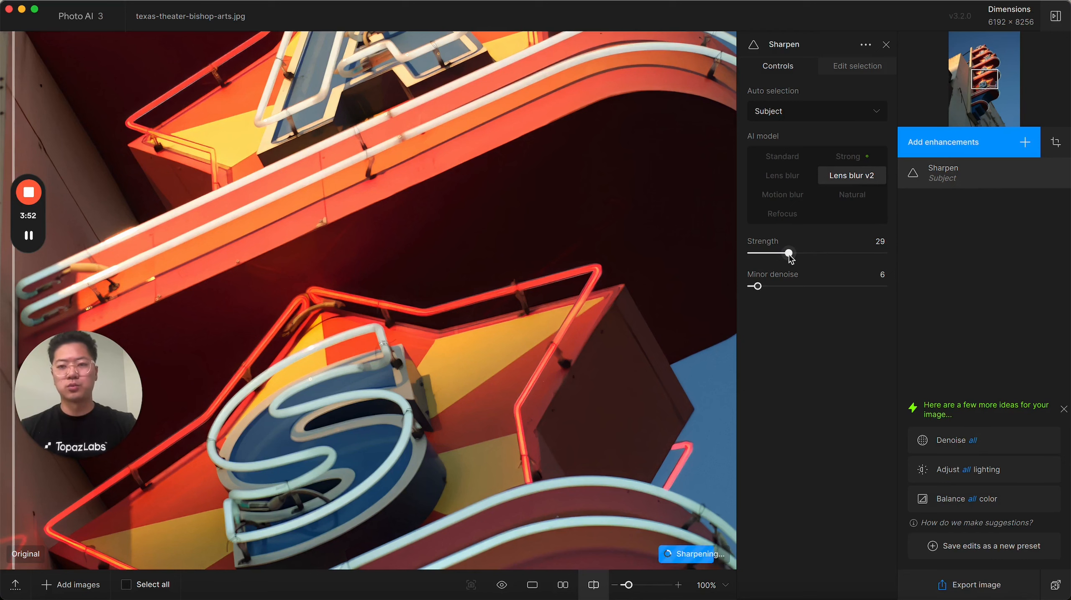
drag(789, 254, 834, 253)
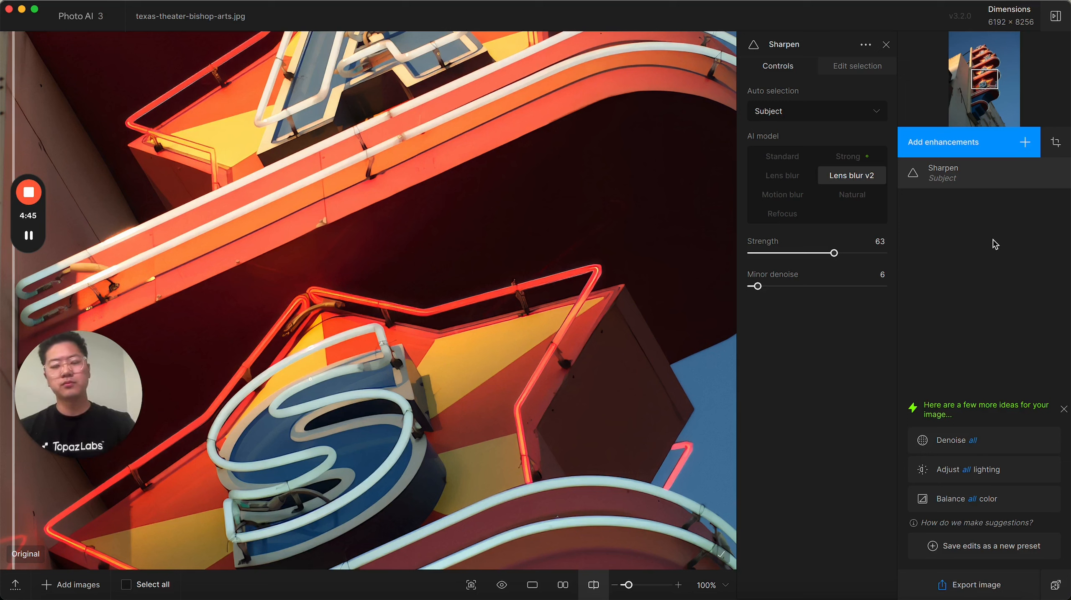
Open dallas-framed.jpg among the loaded images and apply the Subject focus preset to it
click(16, 588)
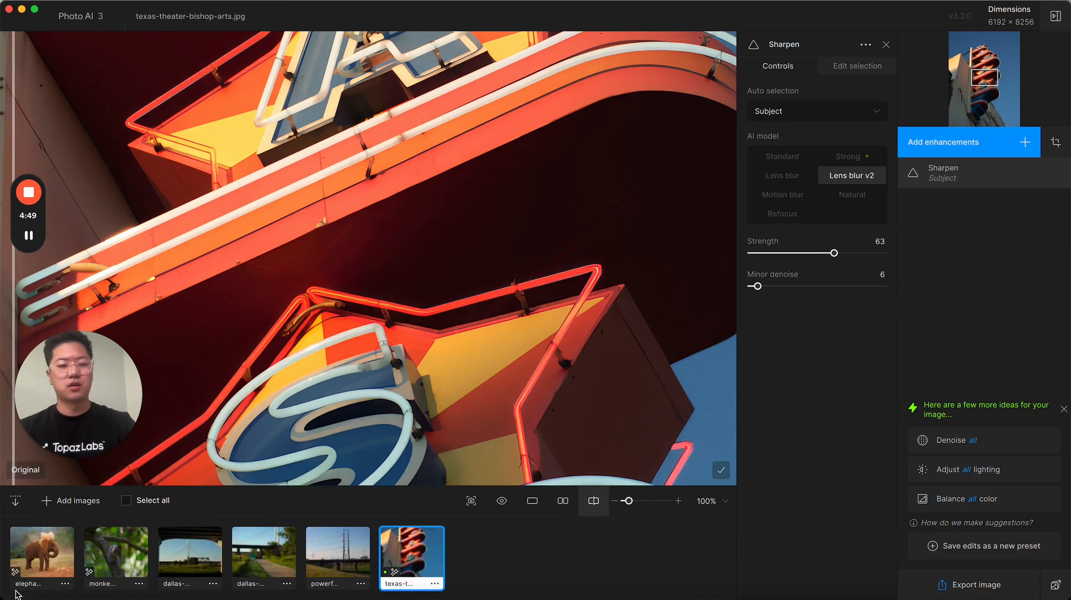
click(179, 561)
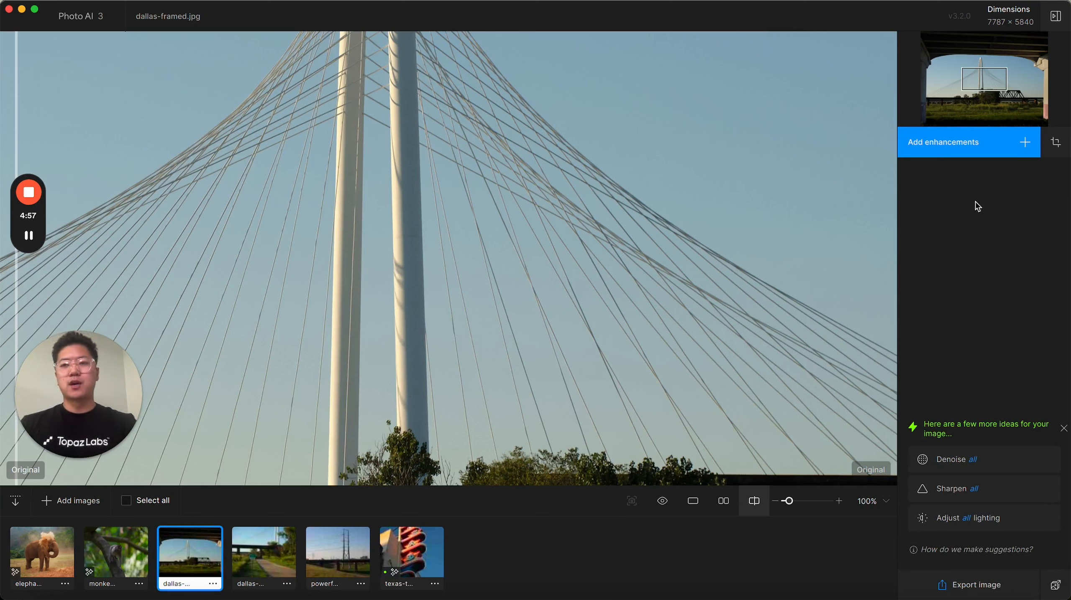
scroll(864, 186, down, 5)
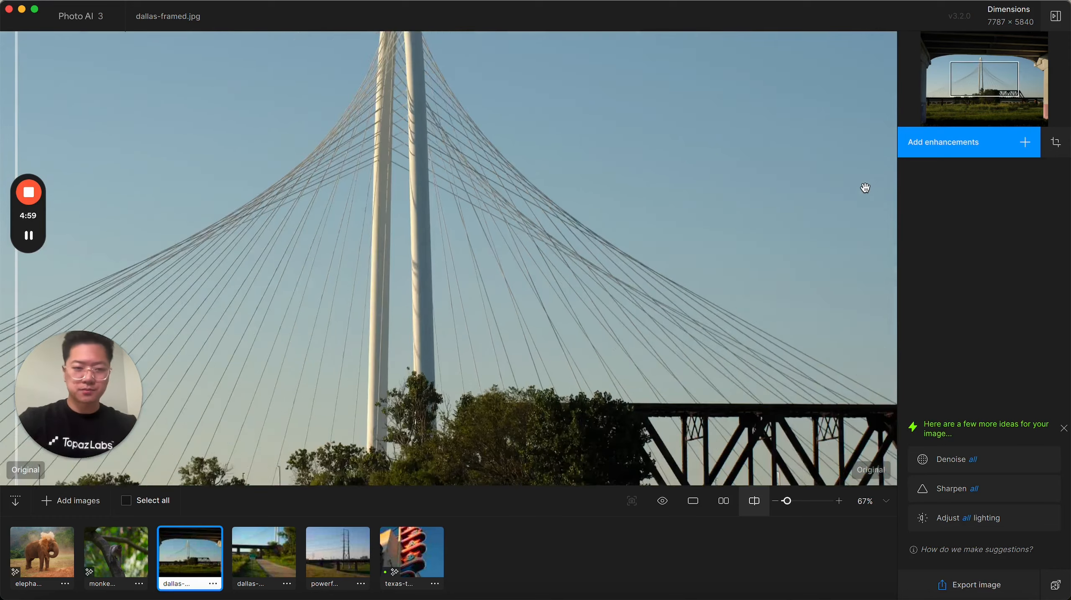
scroll(864, 188, down, 3)
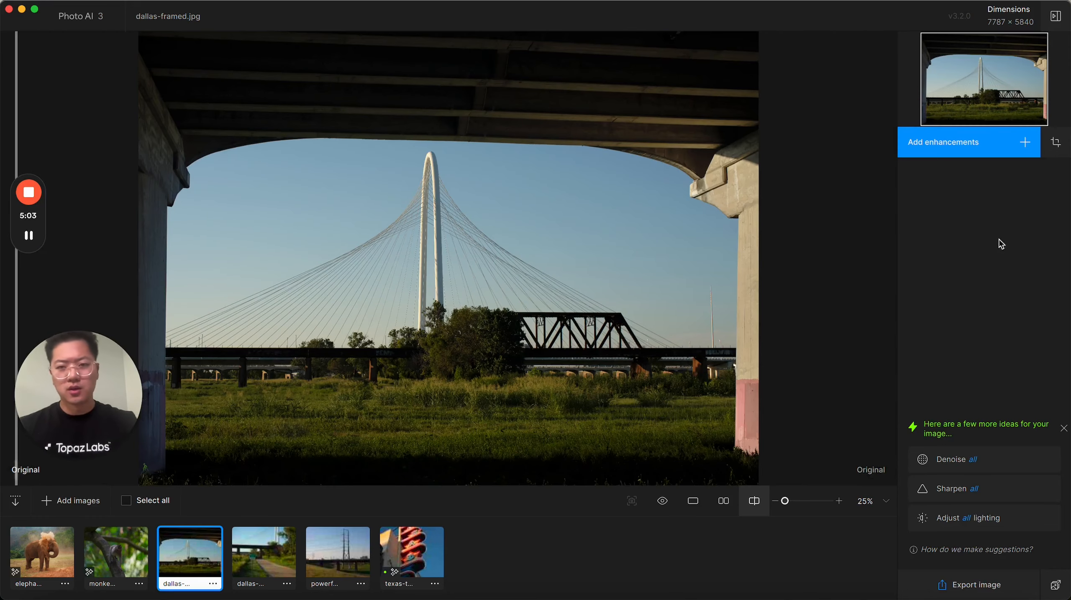
click(975, 139)
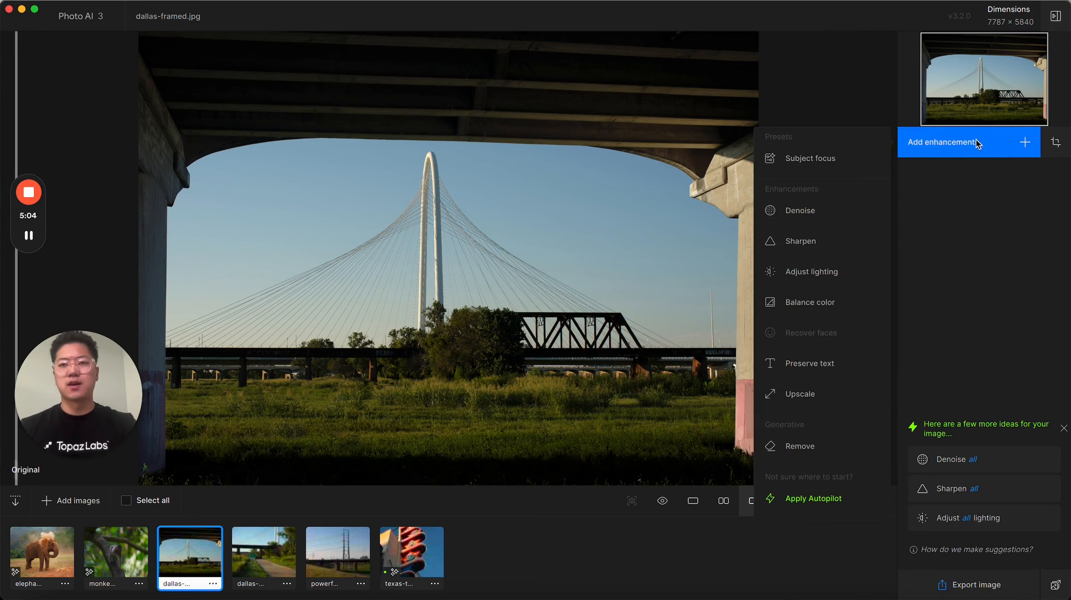
click(833, 159)
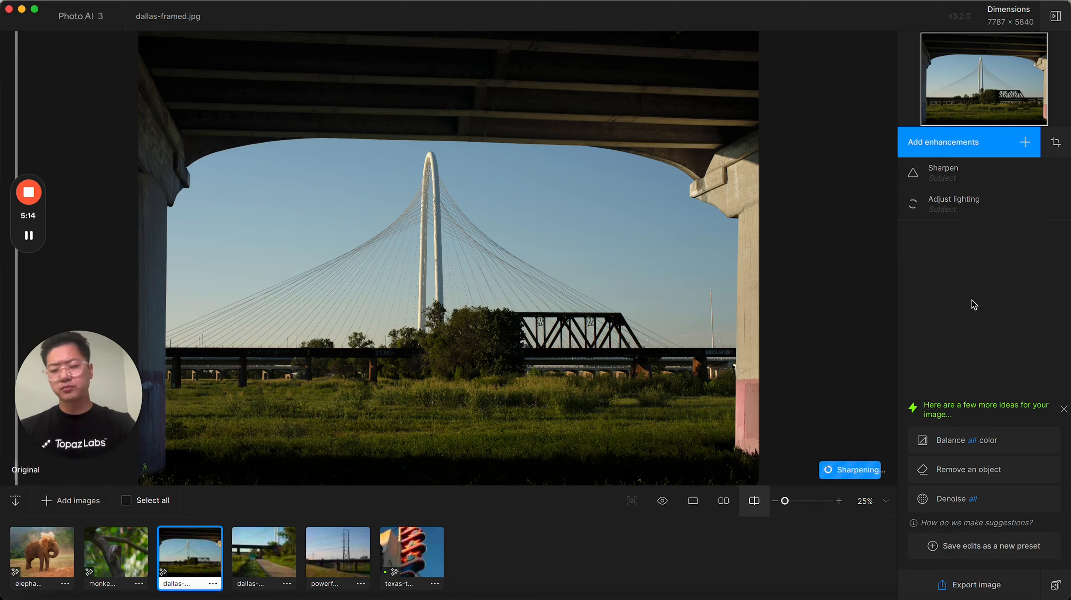
Export dallas-framed.jpg to its original folder with the -topaz suffix and close the export window
click(994, 591)
click(852, 504)
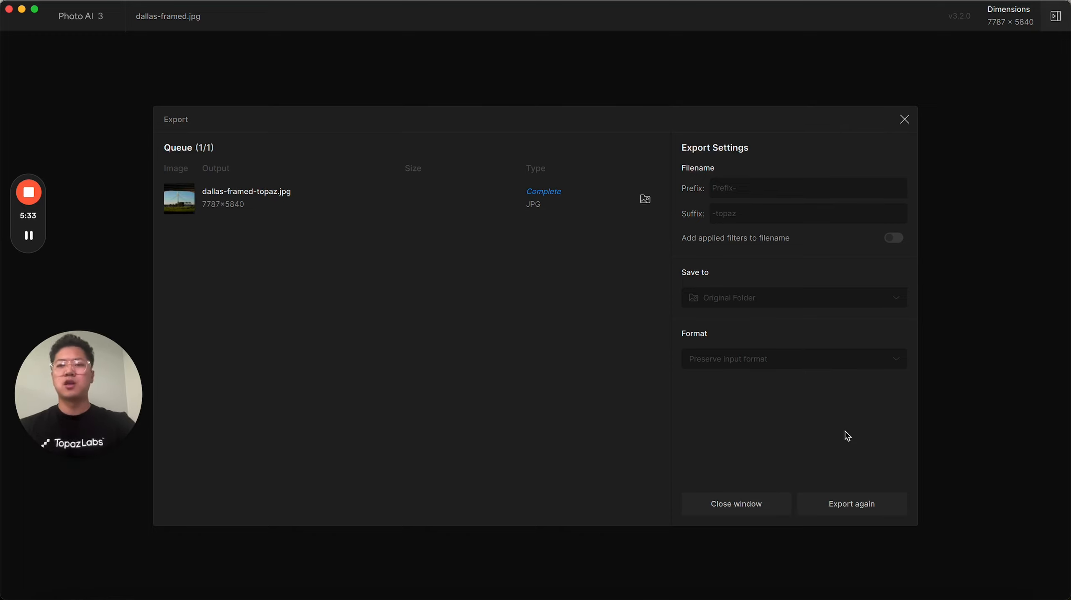
click(968, 341)
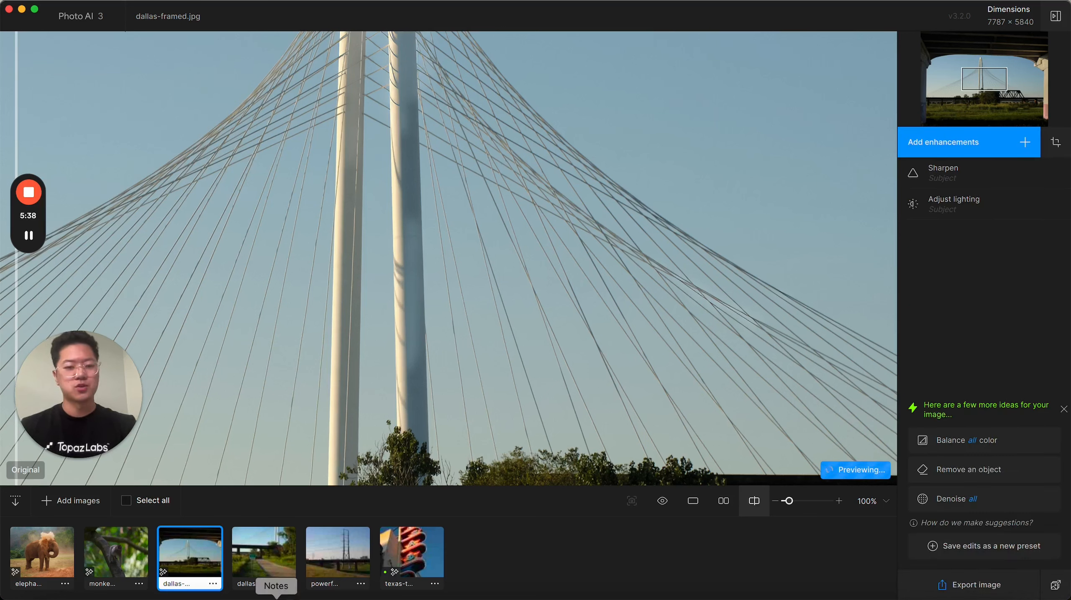
Switch to the power line photo among the loaded images
click(336, 562)
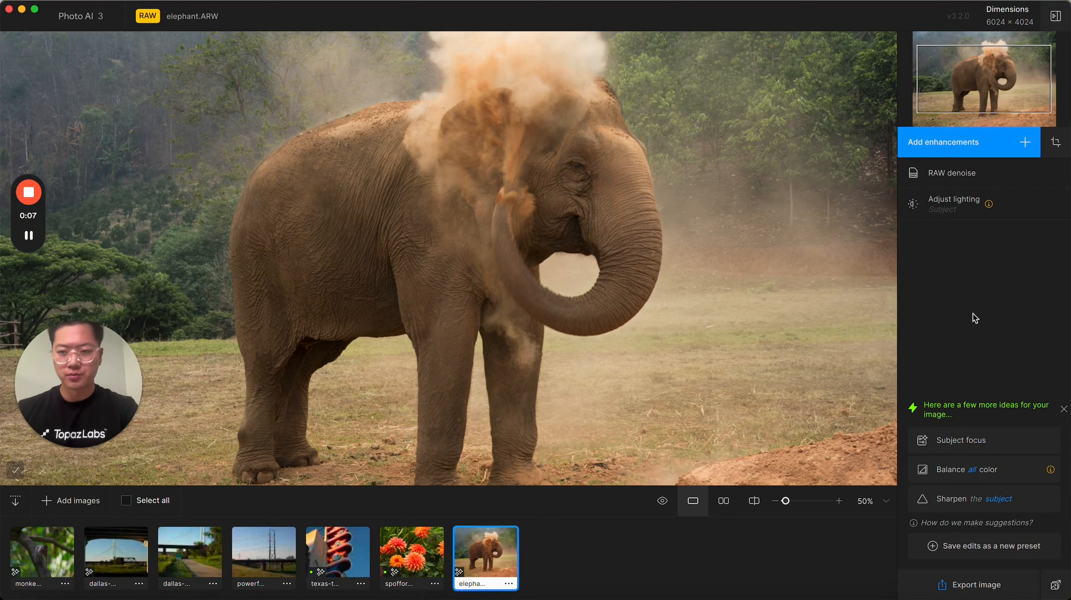
Open the Adjust lighting settings of elephant.ARW and change the auto selection to All
click(1002, 203)
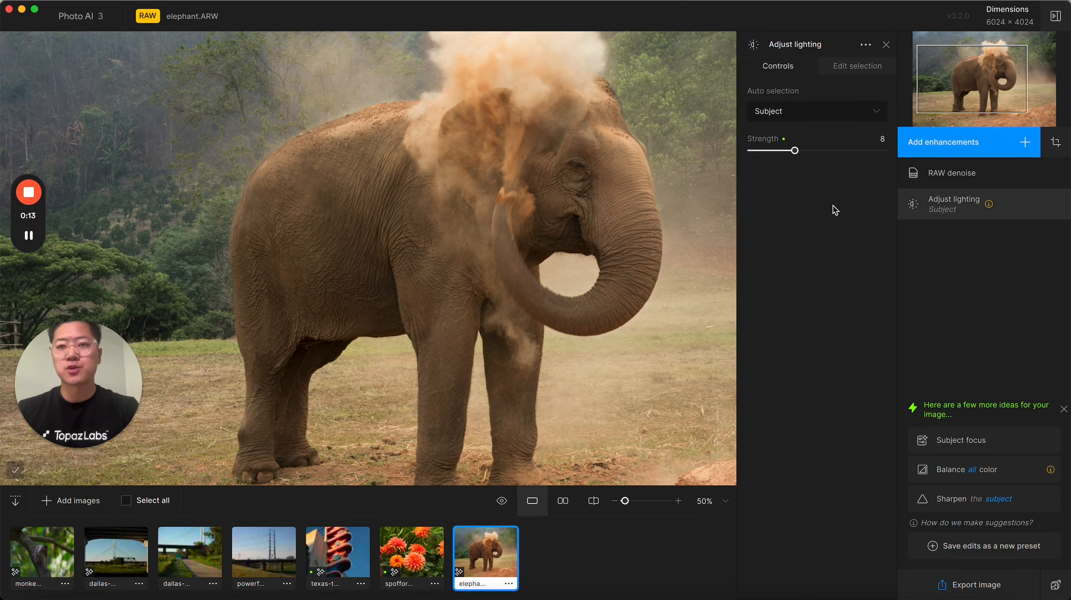
mouse_move(844, 119)
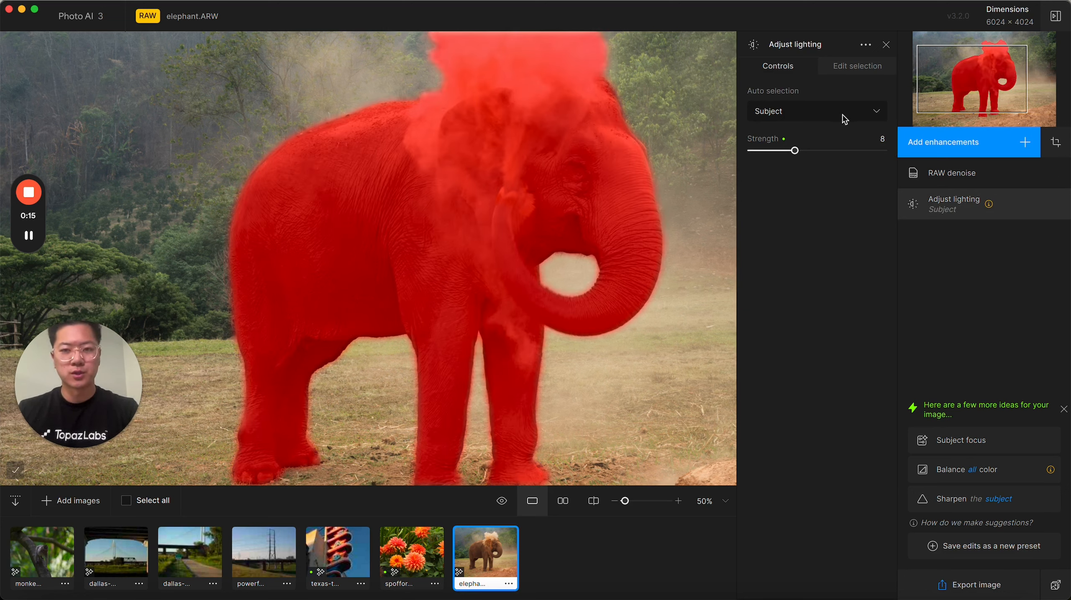
click(841, 114)
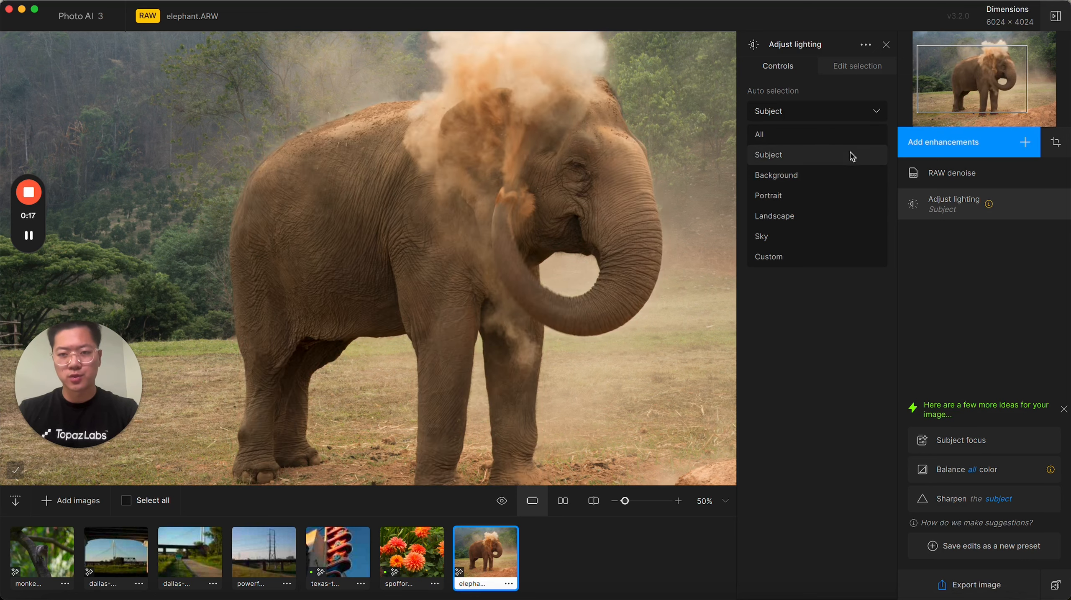
click(841, 138)
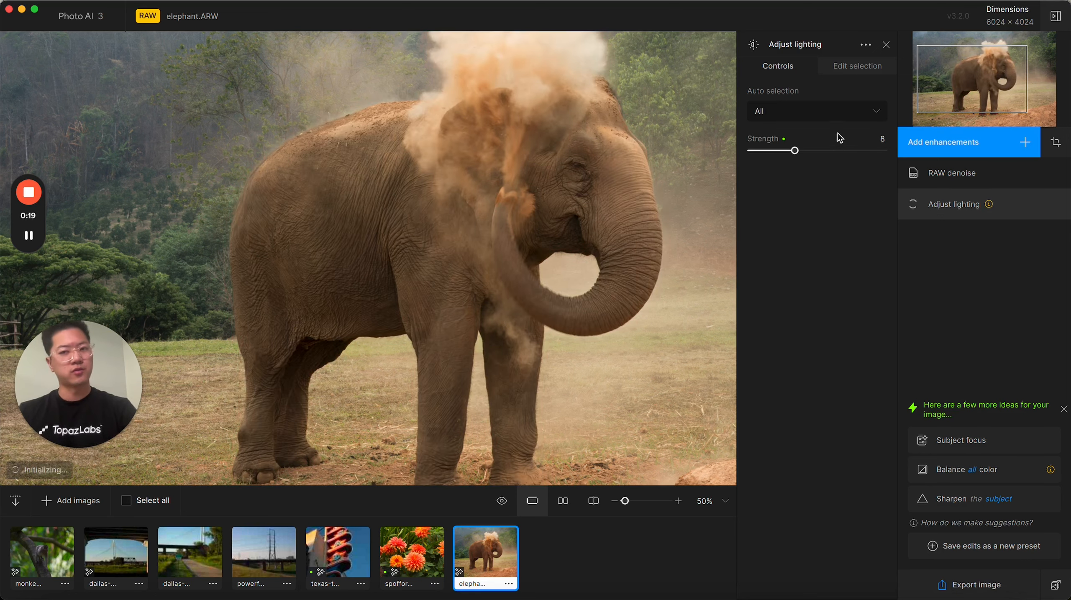
mouse_move(851, 114)
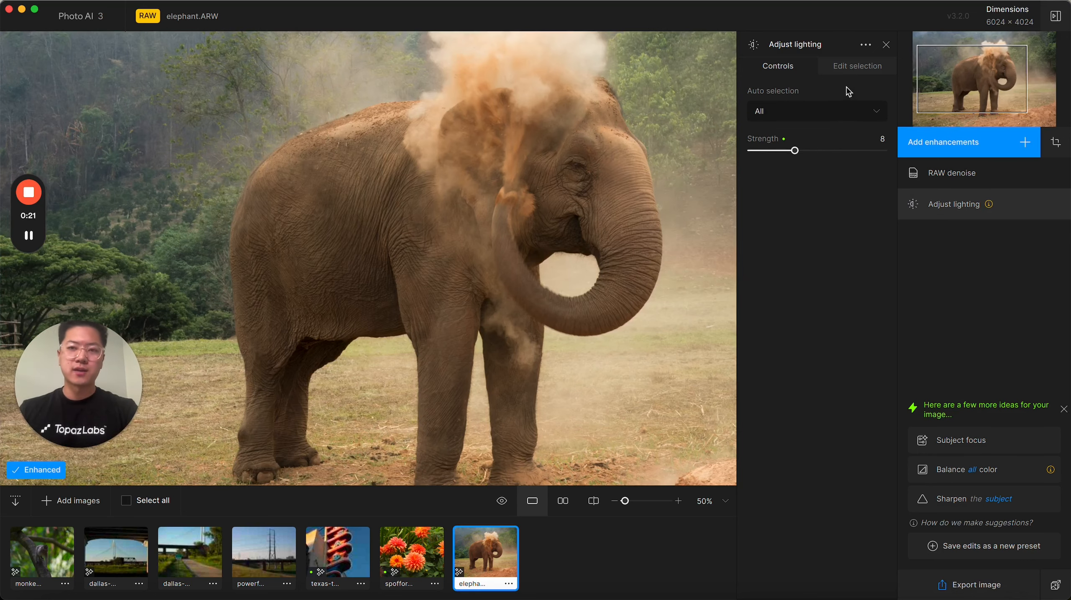
Edit the lighting selection by brushing zigzag strokes across the elephant's body and head to take them out of the mask
click(858, 74)
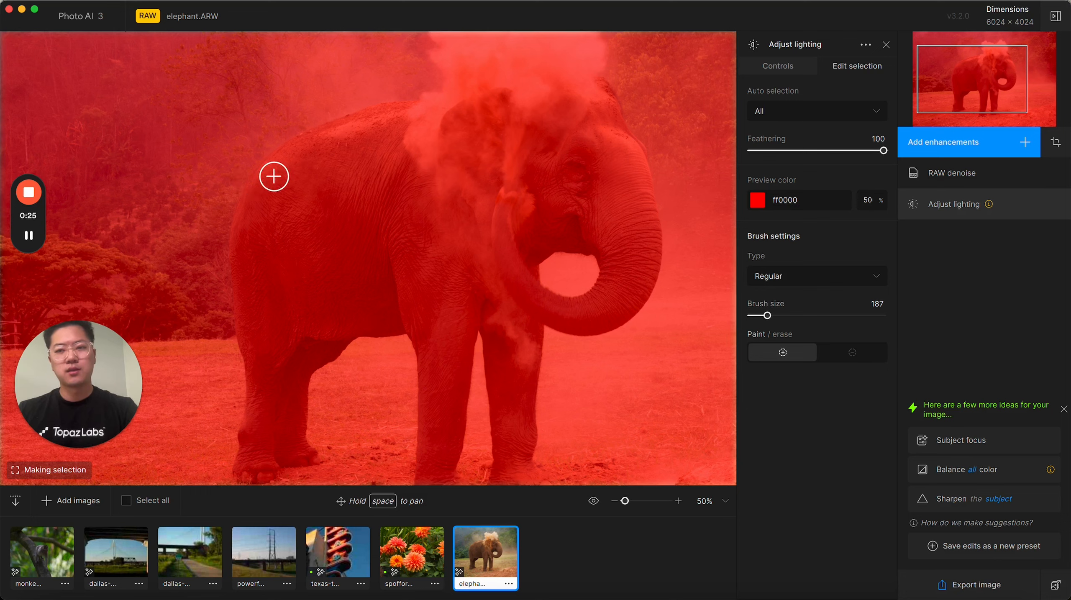
mouse_move(277, 172)
mouse_down()
mouse_move(509, 162)
mouse_move(459, 228)
mouse_move(319, 277)
mouse_move(552, 312)
mouse_move(345, 332)
mouse_up()
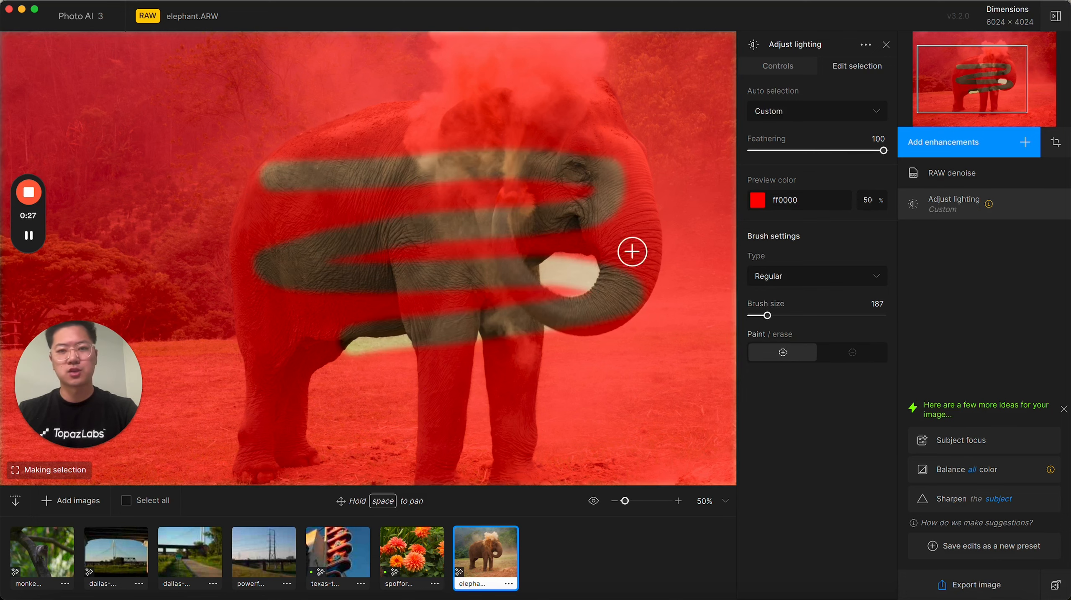
click(788, 76)
Switch the lighting selection to Custom and paint a mask over the elephant's shoulder and ear area with the Regular brush
click(800, 112)
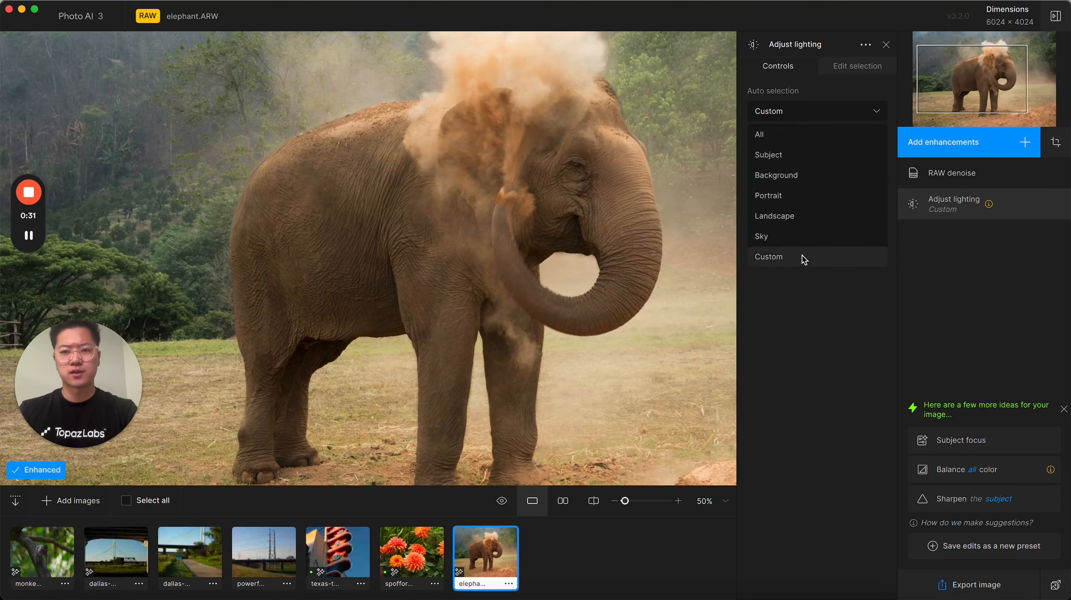
click(801, 256)
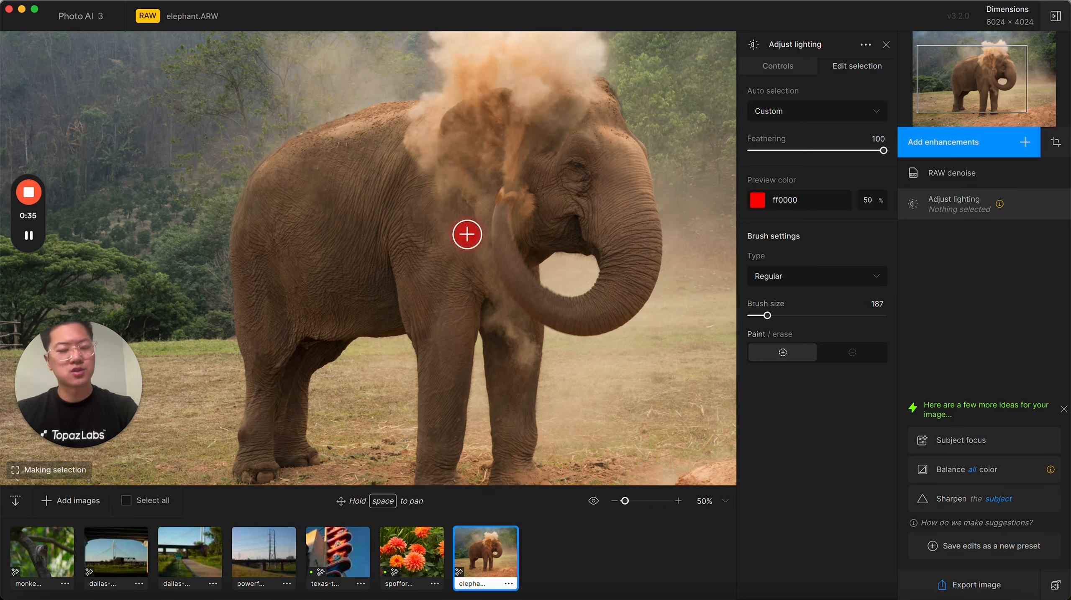
mouse_move(357, 197)
mouse_down()
mouse_move(460, 148)
mouse_move(523, 199)
mouse_move(400, 241)
mouse_move(378, 178)
mouse_move(562, 175)
mouse_move(368, 207)
mouse_move(517, 149)
mouse_move(498, 184)
mouse_up()
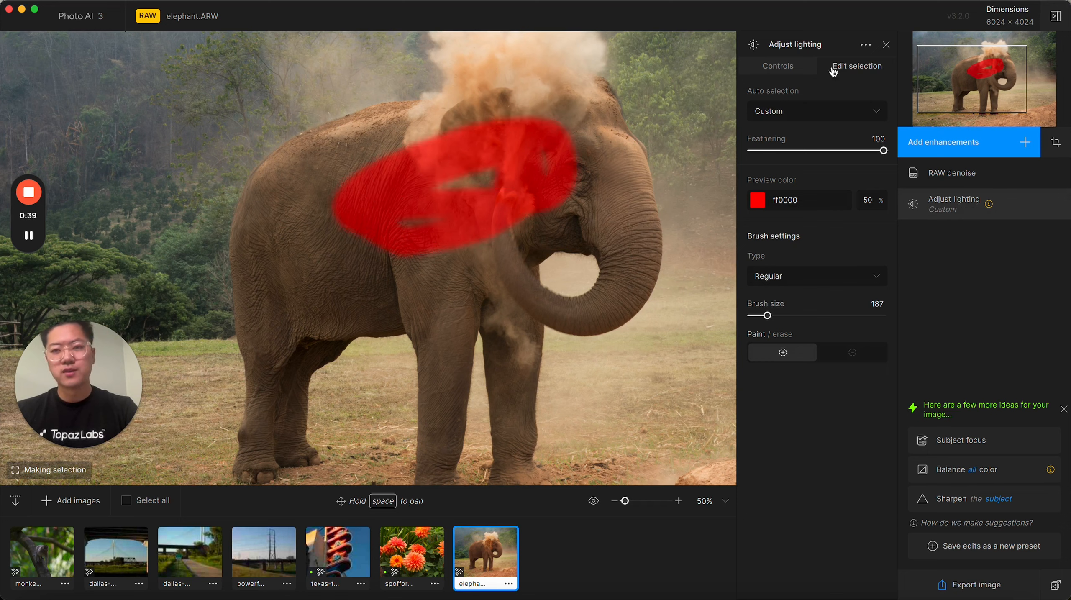
click(805, 71)
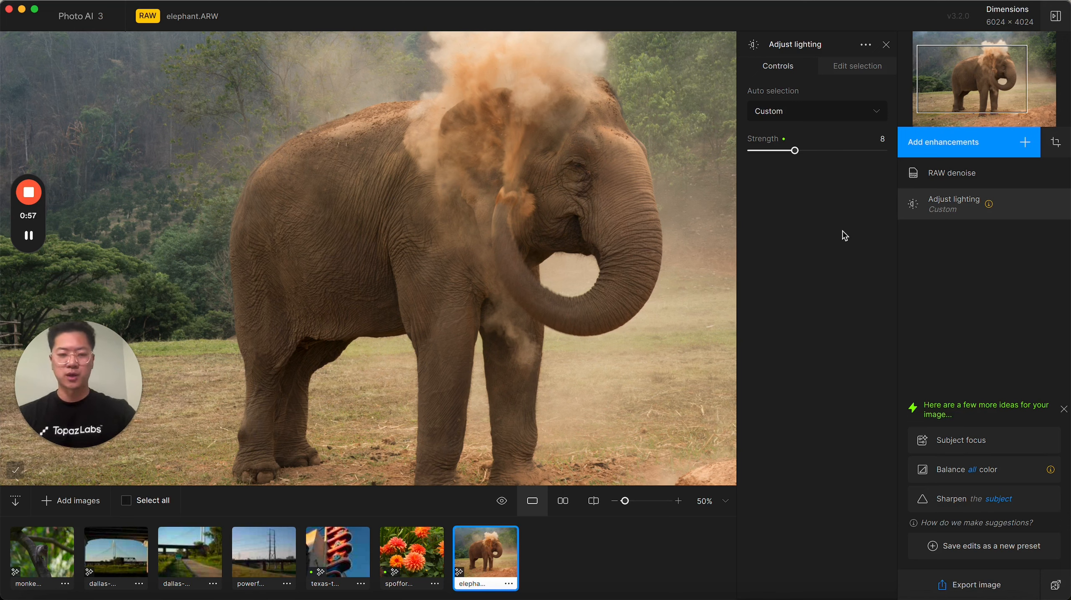
Open spofford-farm-flowers.CR2 among the loaded images and examine the details of its camera profile with the whole photo in view
click(413, 554)
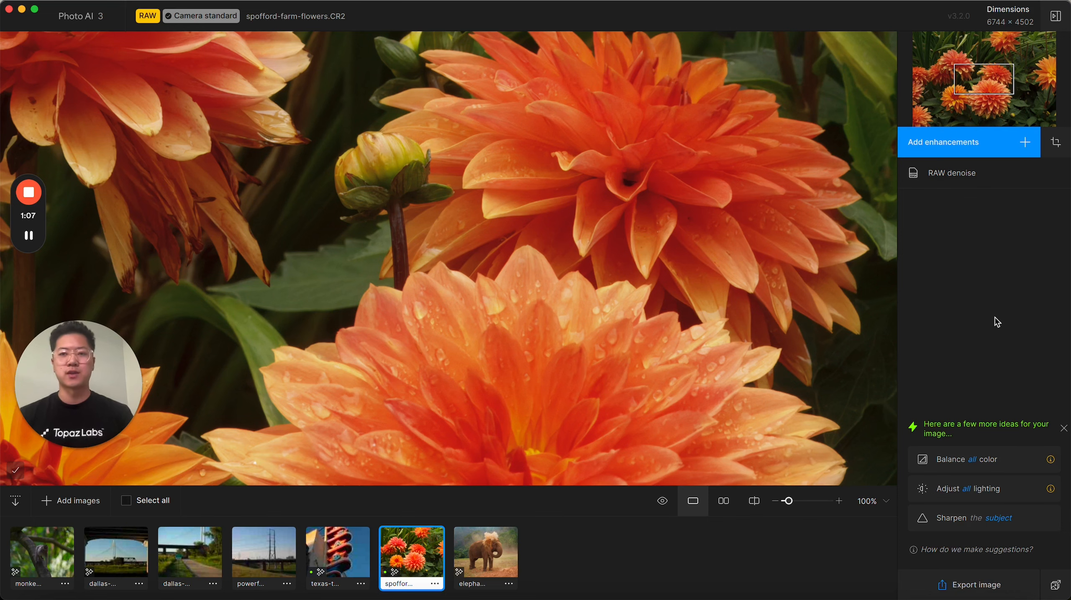
key(super+minus)
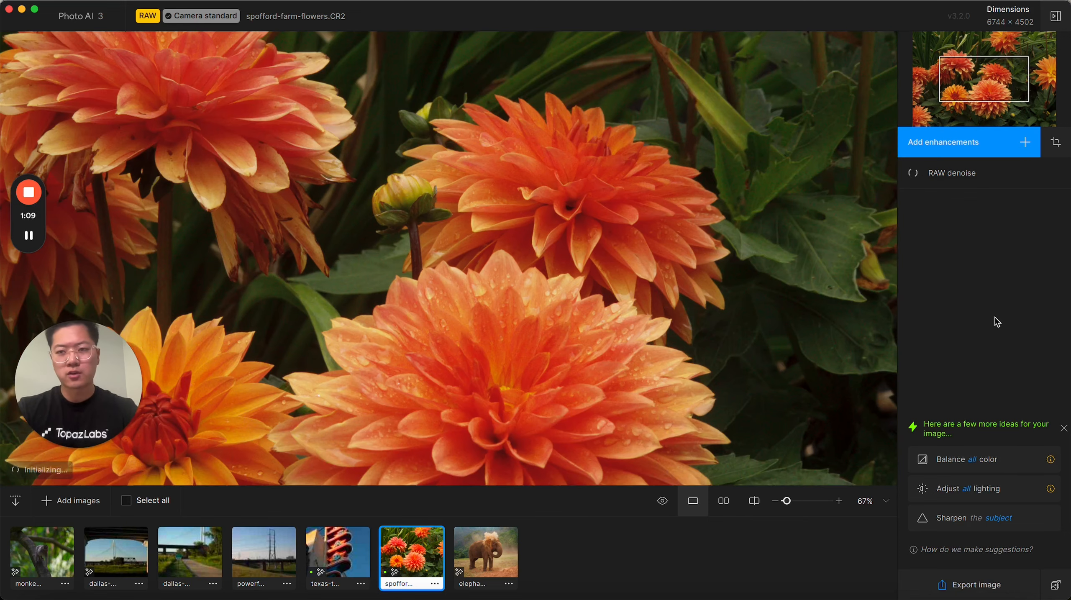
key(super+minus)
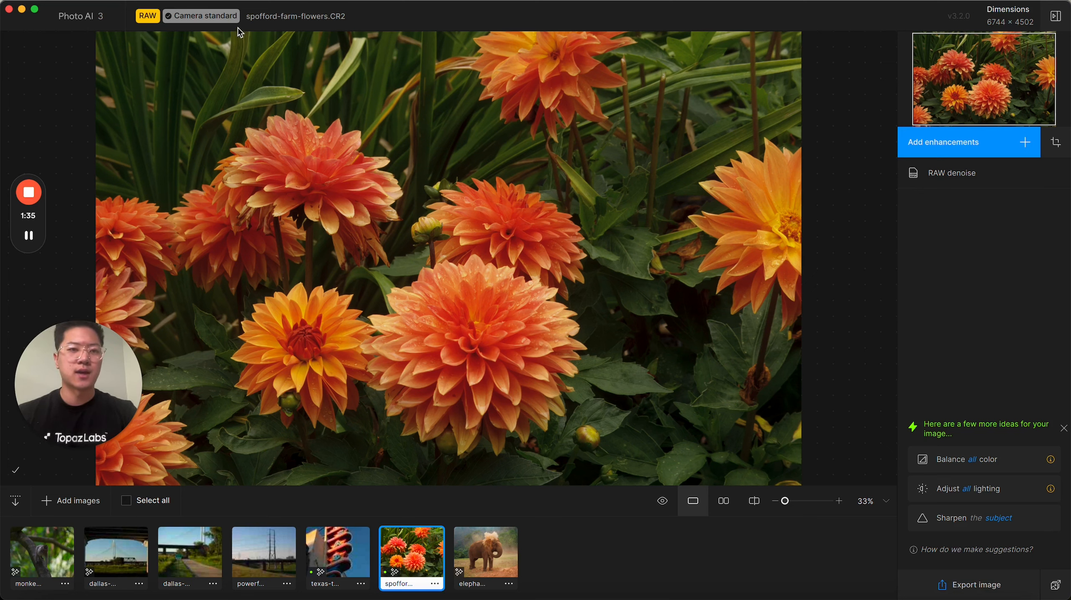
mouse_move(237, 25)
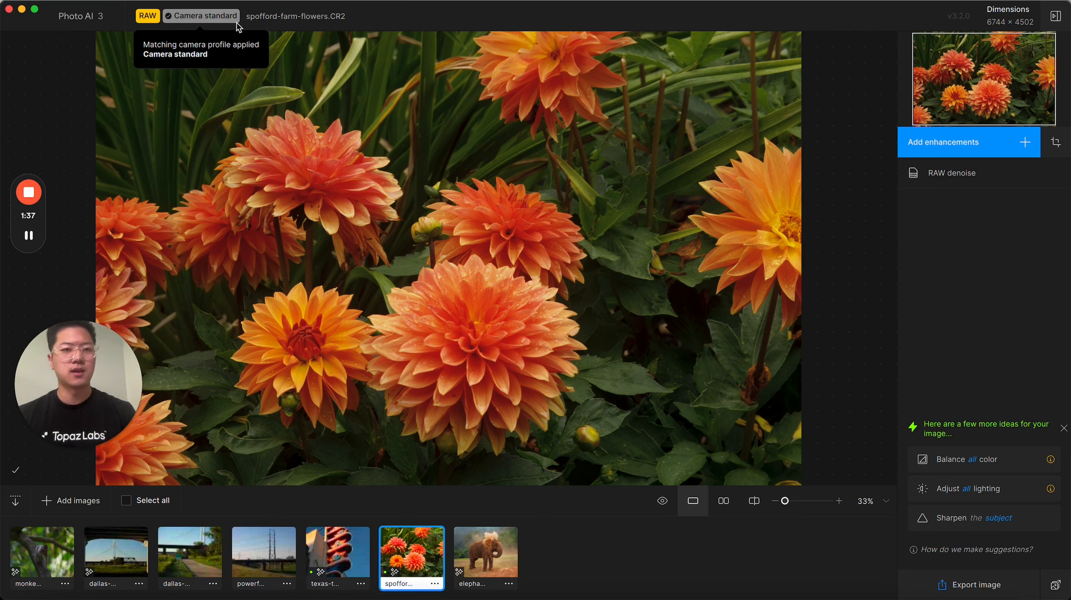